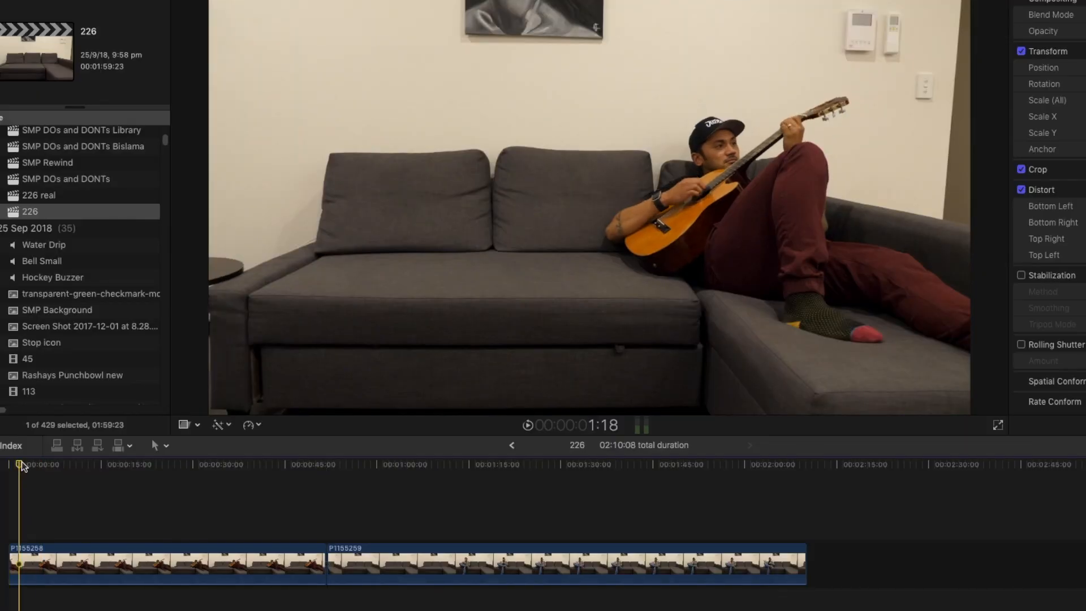
# Step: Stack guitar clip P1155258 above P1155259 as a connected clip at the timeline start
pyautogui.click(17, 466)
pyautogui.moveTo(19, 468); pyautogui.dragTo(486, 477)
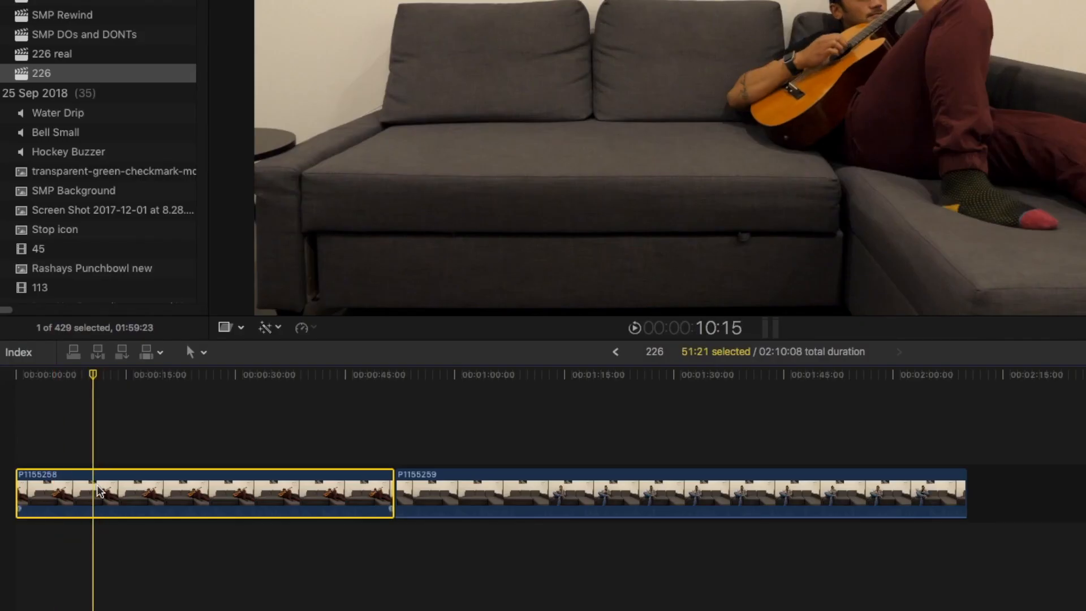
pyautogui.moveTo(100, 489); pyautogui.dragTo(107, 440)
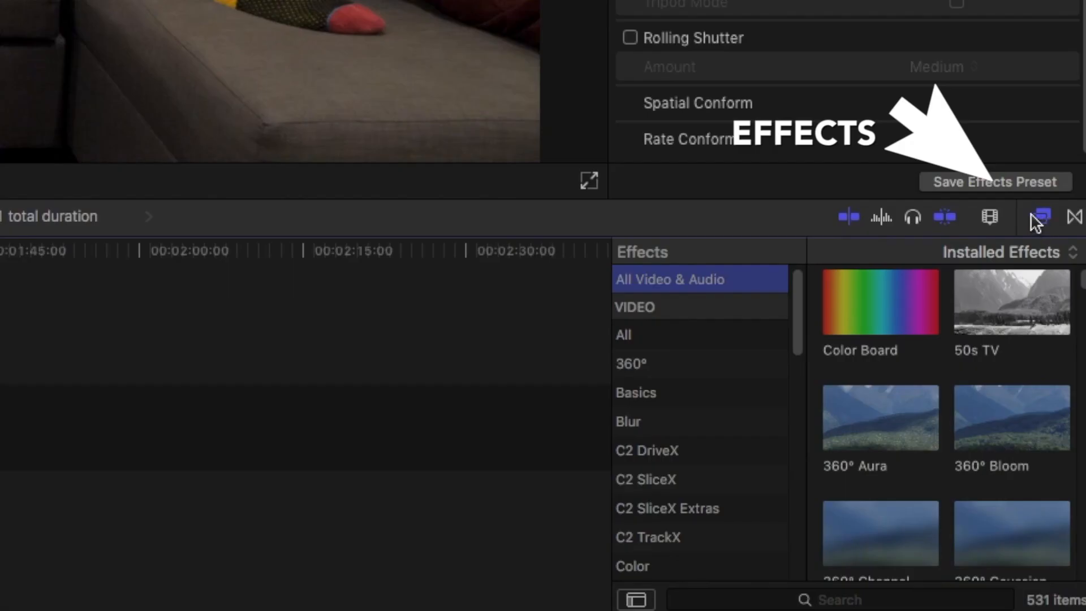
pyautogui.scroll(-4, 738, 347)
pyautogui.scroll(-4, 739, 347)
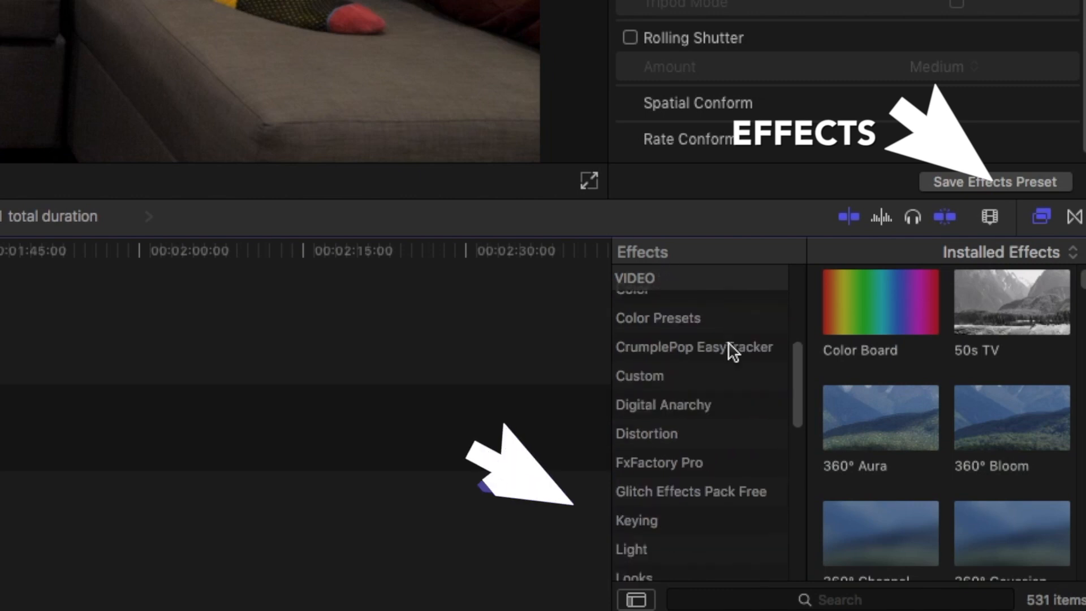
pyautogui.scroll(-2, 735, 348)
pyautogui.scroll(-1, 733, 351)
# Step: Apply Shape Mask from the Masks category onto the upper guitar clip and select it
pyautogui.click(653, 533)
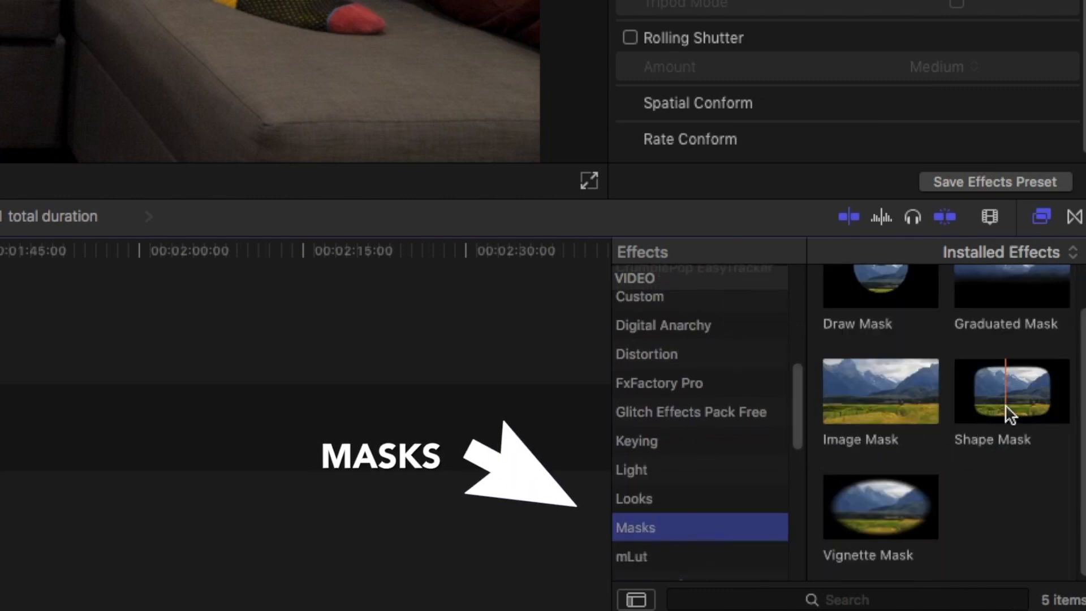
pyautogui.moveTo(1006, 405)
pyautogui.mouseDown()
pyautogui.moveTo(337, 496)
pyautogui.moveTo(250, 496)
pyautogui.mouseUp()
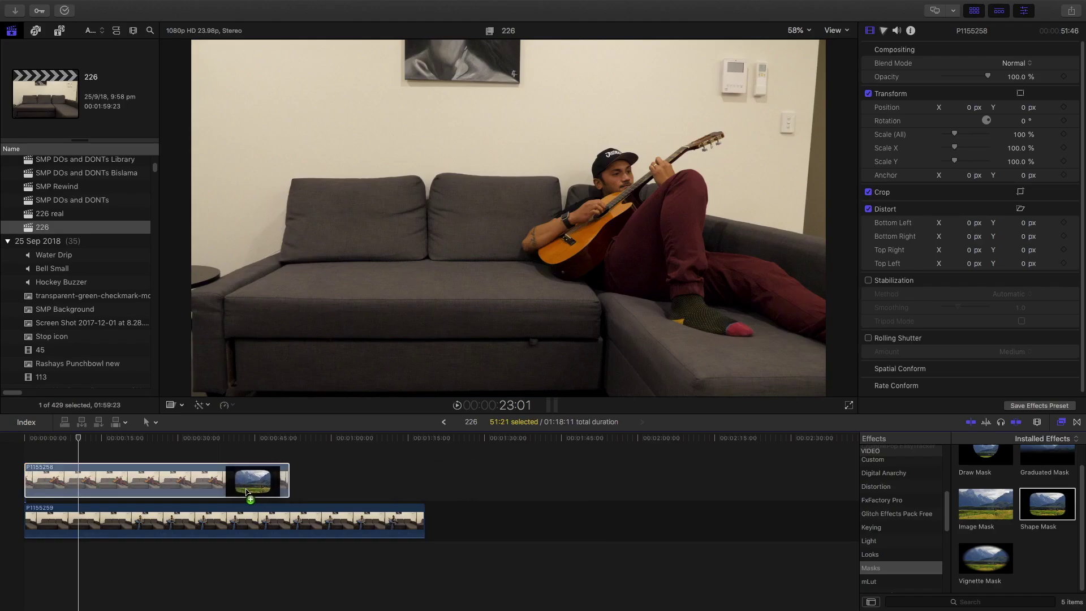
pyautogui.click(198, 492)
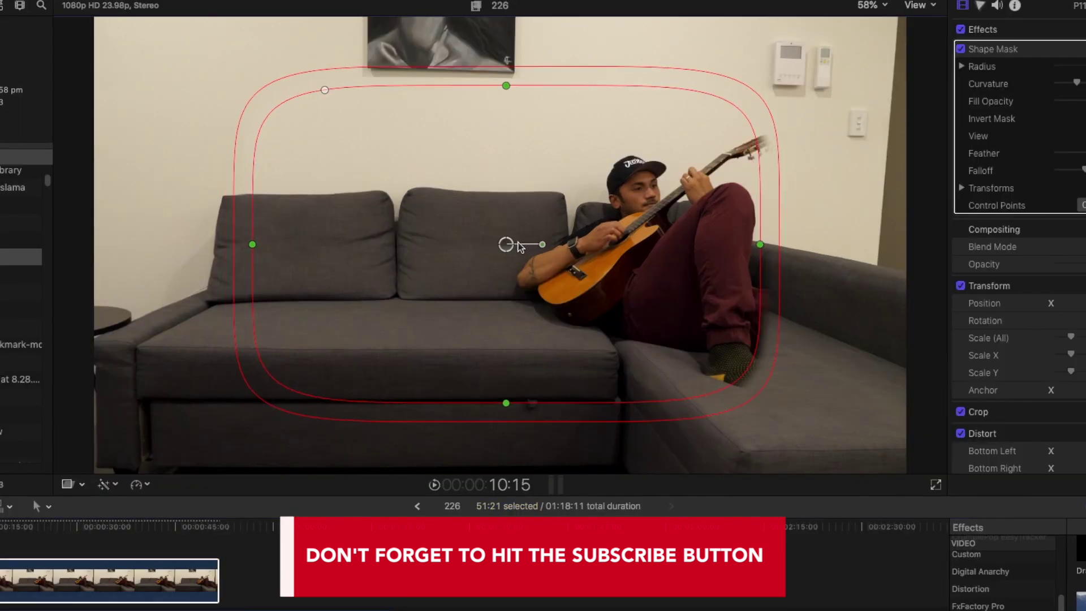
# Step: Move the mask over the guitar player and stretch its bottom edge down into a vertical split
pyautogui.moveTo(508, 218)
pyautogui.mouseDown()
pyautogui.moveTo(629, 227)
pyautogui.moveTo(726, 187)
pyautogui.moveTo(757, 186)
pyautogui.mouseUp()
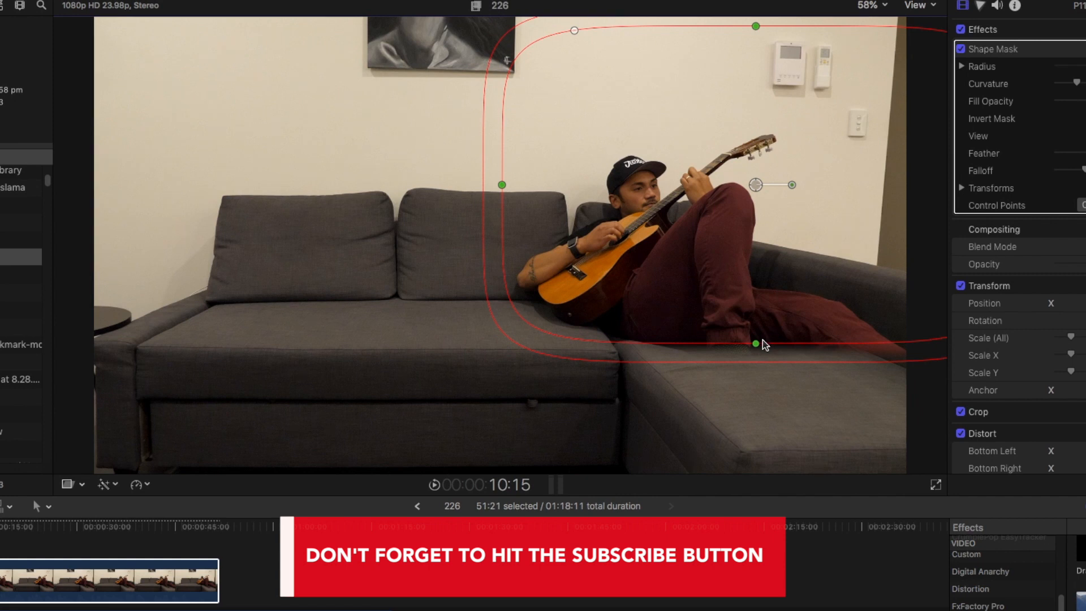
pyautogui.moveTo(756, 344); pyautogui.dragTo(761, 408)
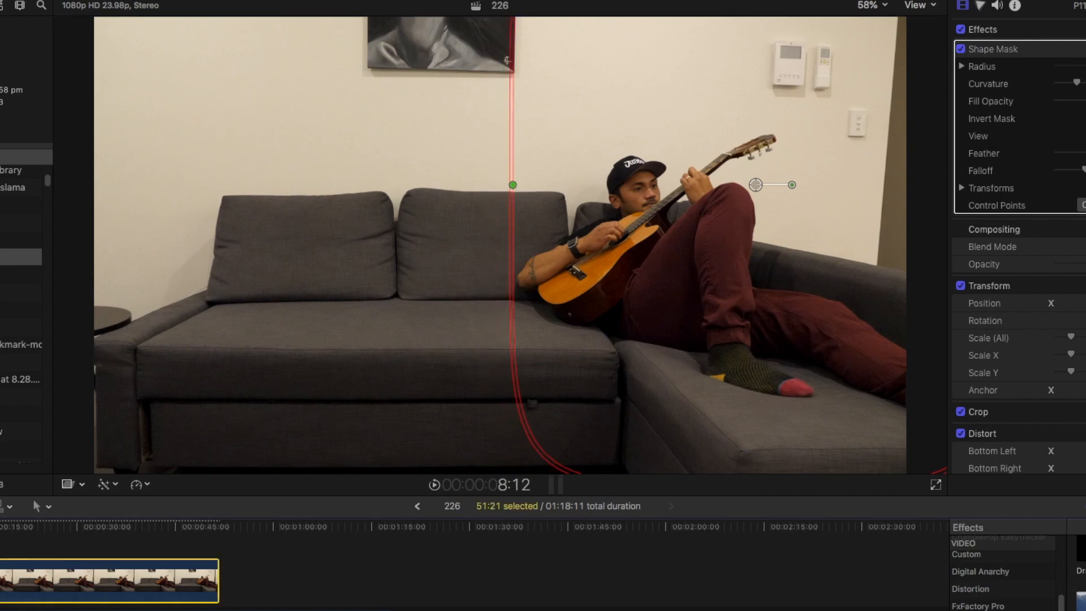
# Step: Move the playhead to frames showing the reader and guitarist side by side
pyautogui.click(57, 532)
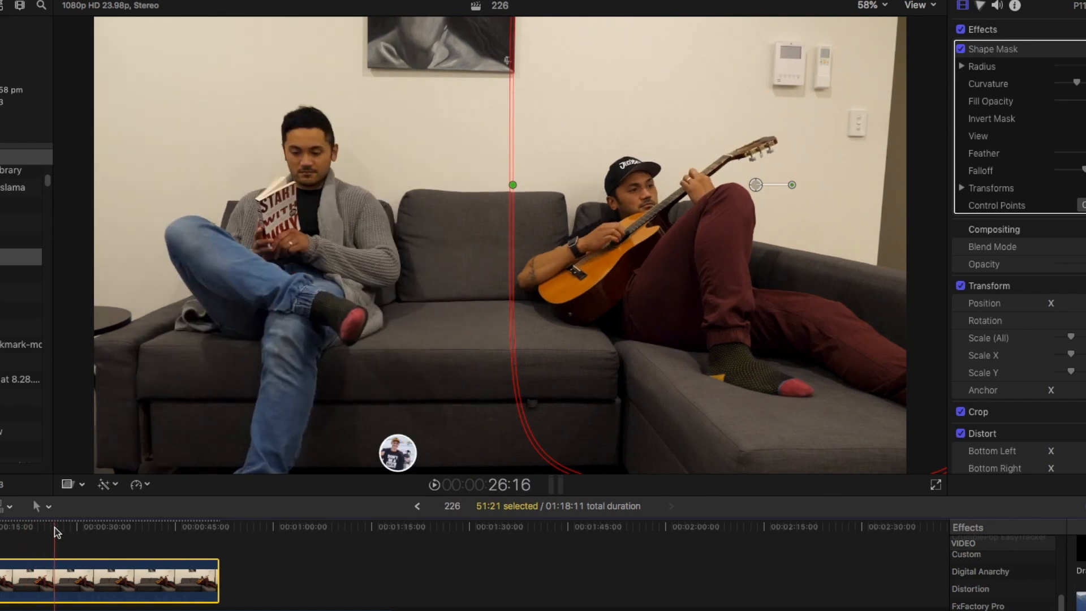
pyautogui.click(39, 537)
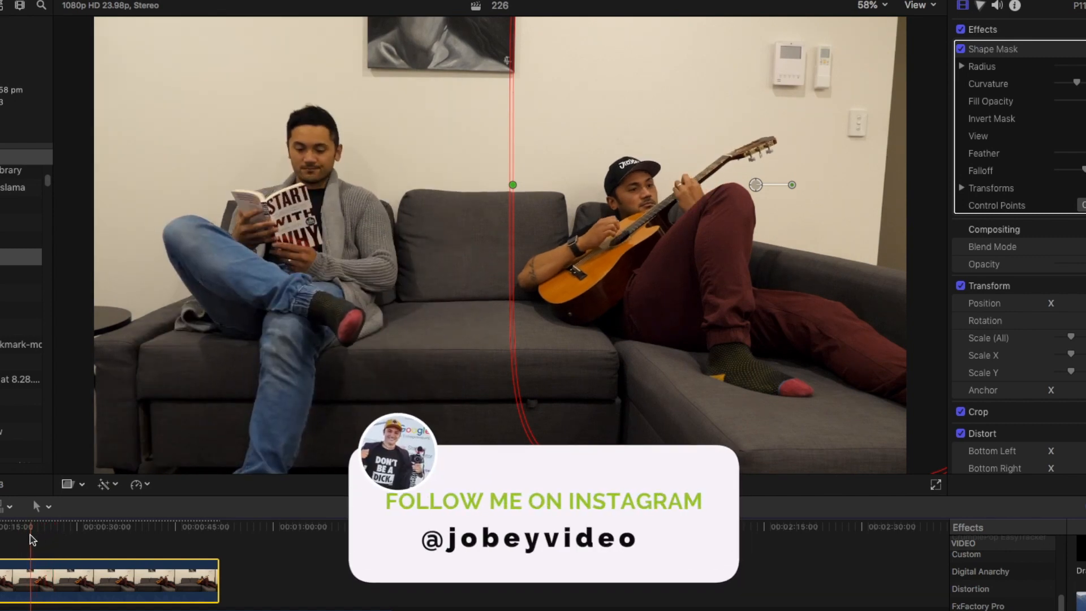